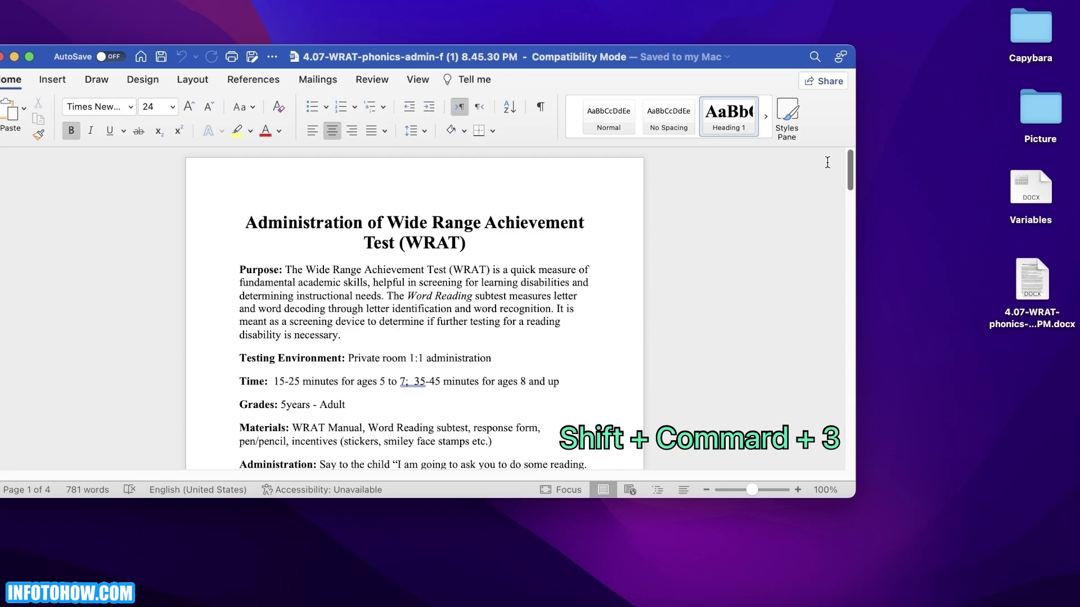
- Take a full-screen screenshot of the WRAT Word document and open its thumbnail for editing
{"action": "key", "text": "shift+super+3"}
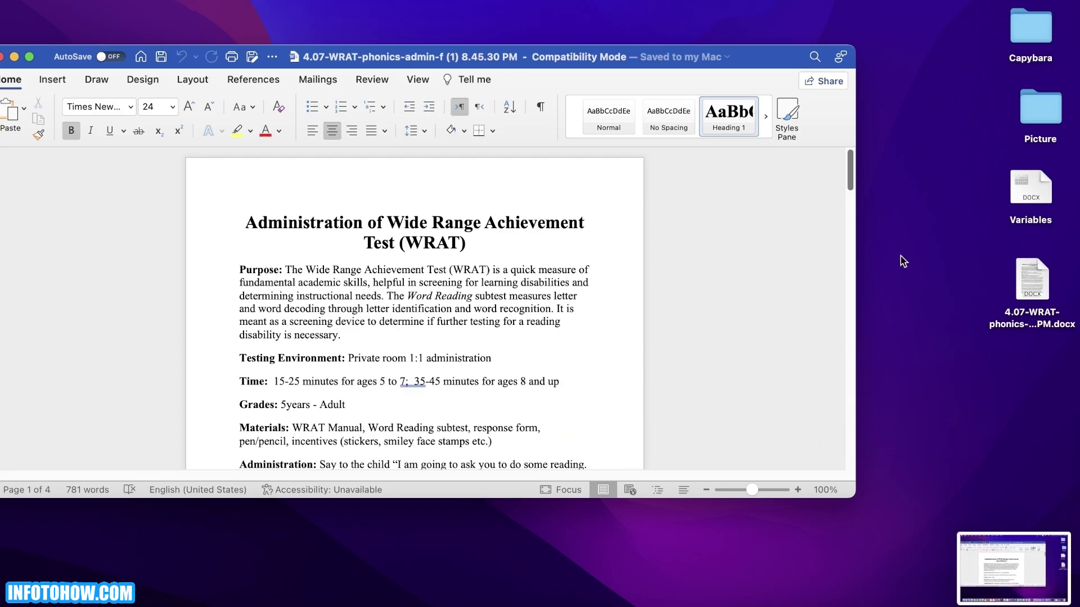
{"action": "left_click", "coordinate": [995, 557]}
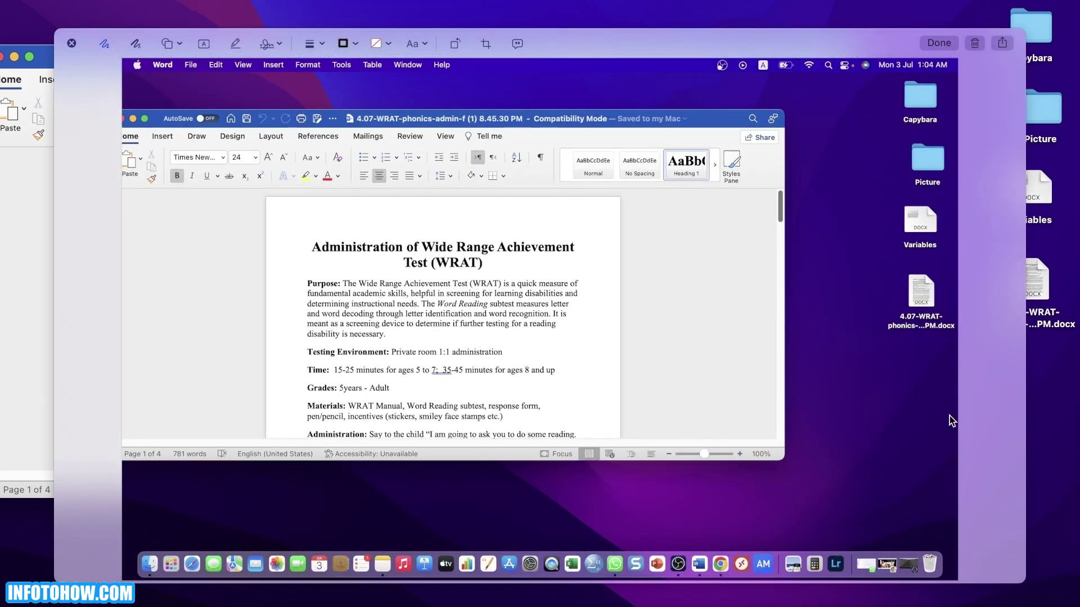
- Crop the screenshot's top, right and bottom edges to the Word window and save it
{"action": "left_click_drag", "start_coordinate": [737, 56], "coordinate": [727, 32]}
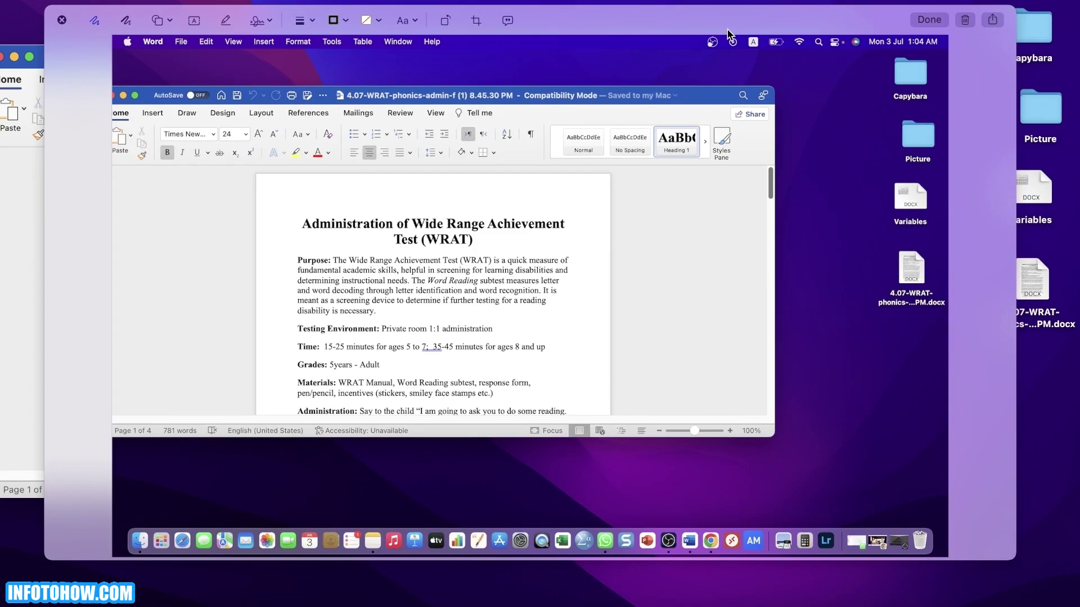
{"action": "left_click", "coordinate": [476, 22]}
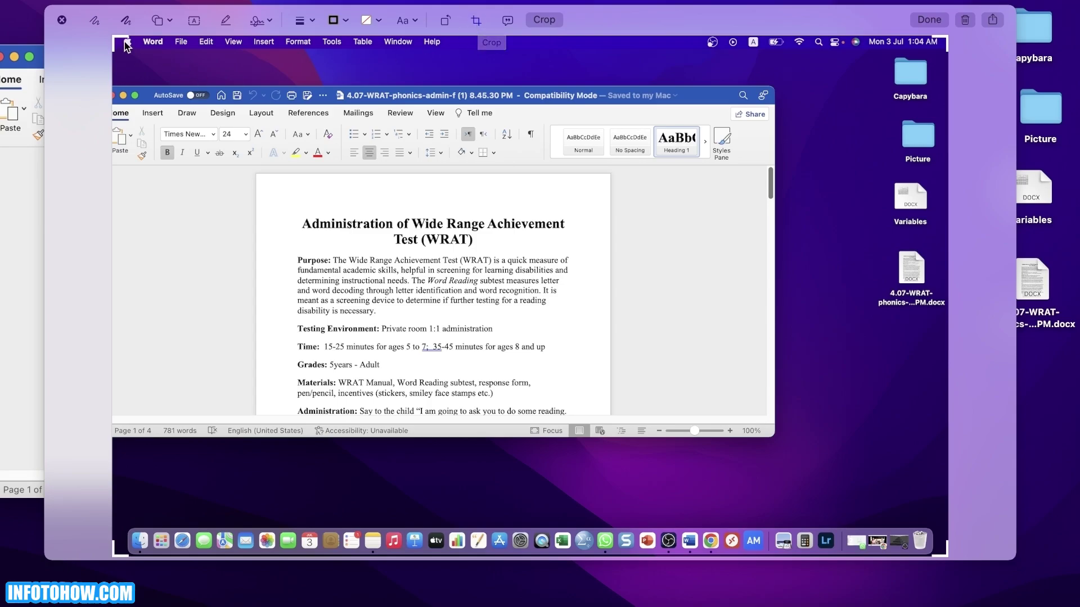
{"action": "left_click_drag", "start_coordinate": [116, 36], "coordinate": [114, 89]}
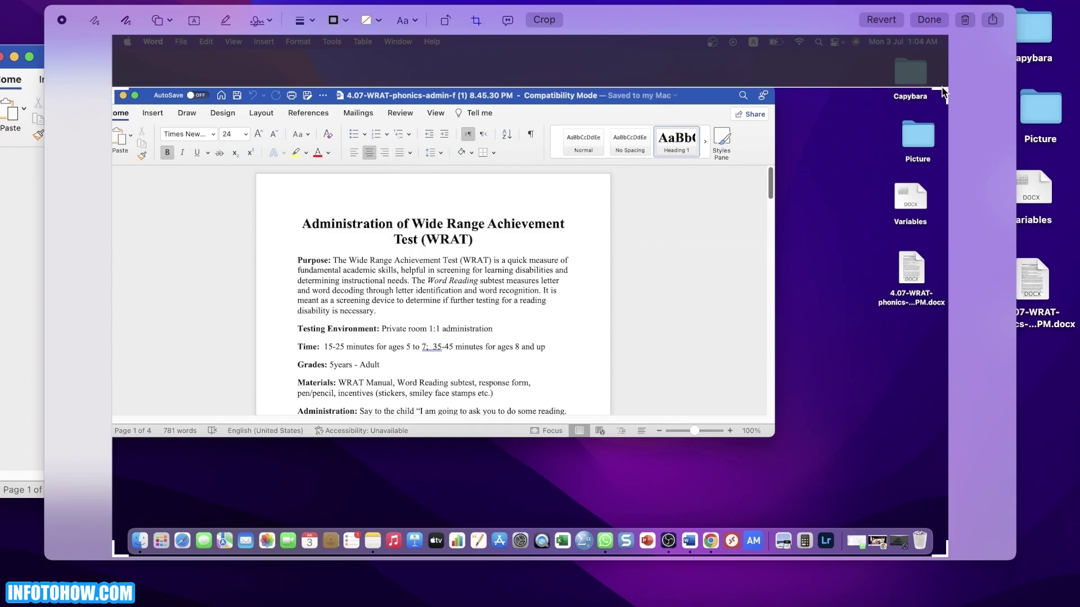
{"action": "left_click_drag", "start_coordinate": [947, 90], "coordinate": [774, 86]}
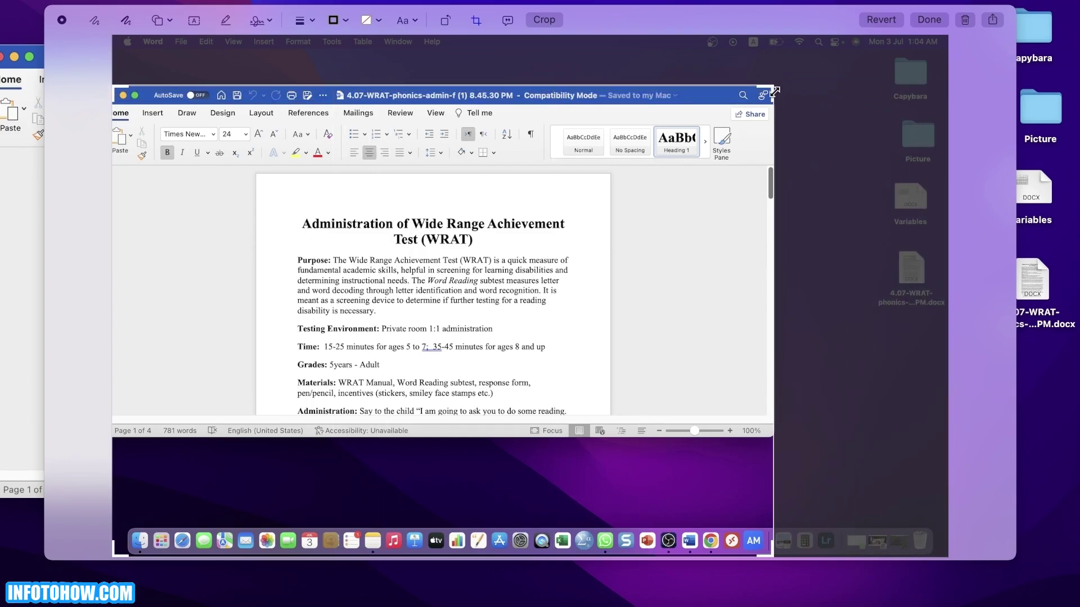
{"action": "left_click_drag", "start_coordinate": [772, 557], "coordinate": [777, 434]}
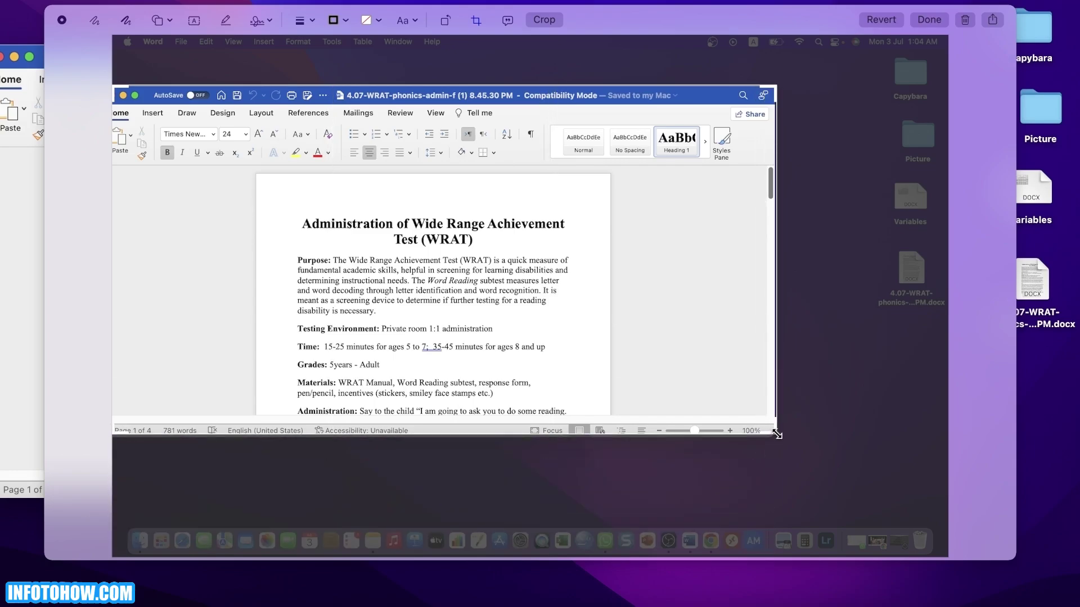
{"action": "left_click", "coordinate": [927, 22]}
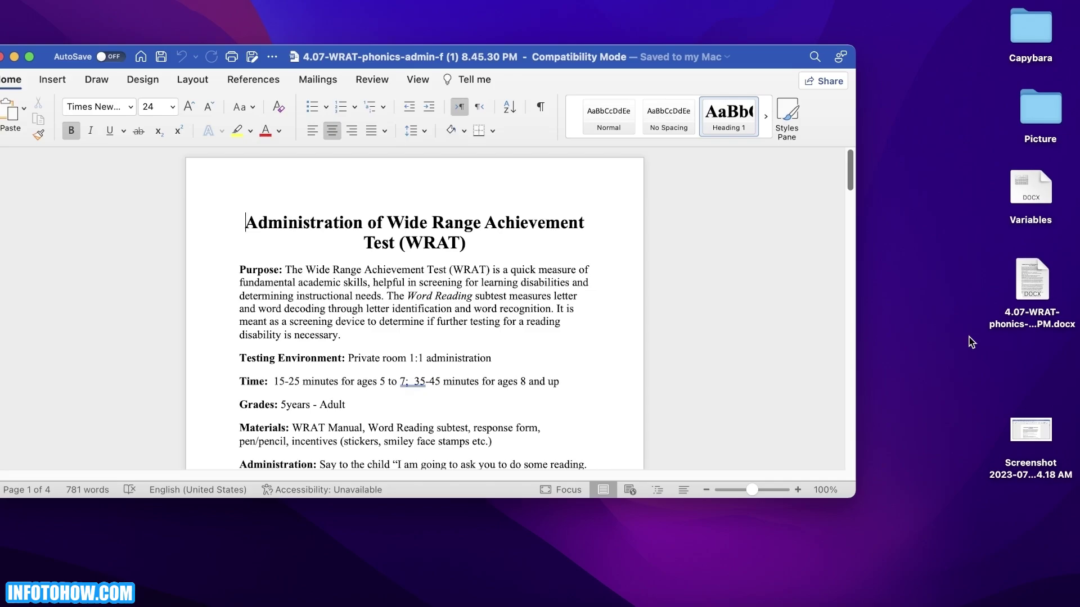
- Take another full-screen screenshot, open it in Preview and maximise the window
{"action": "key", "text": "super+shift+3"}
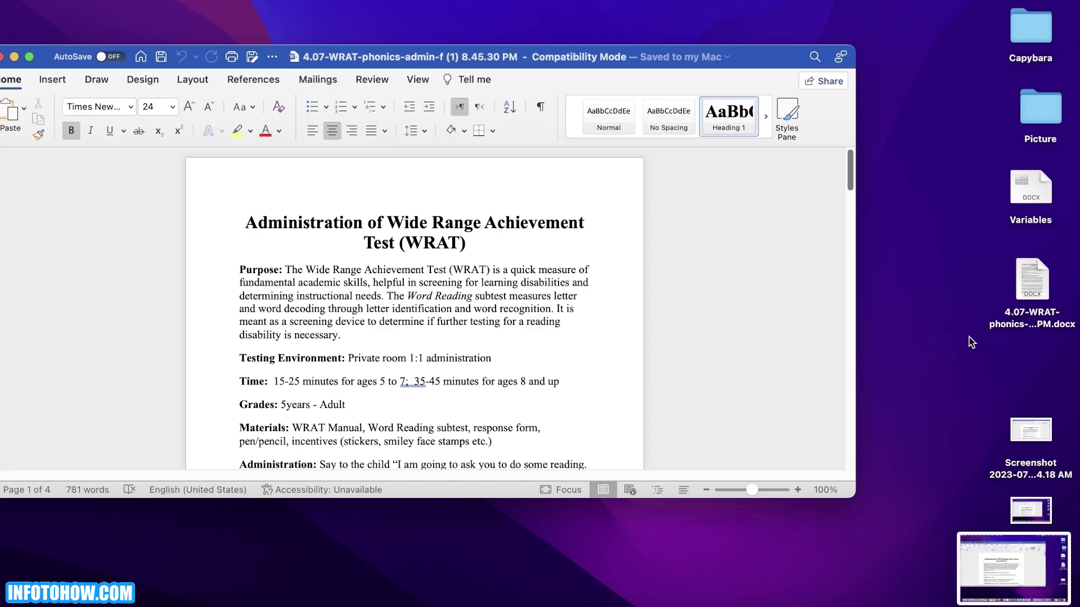
{"action": "left_click", "coordinate": [965, 359]}
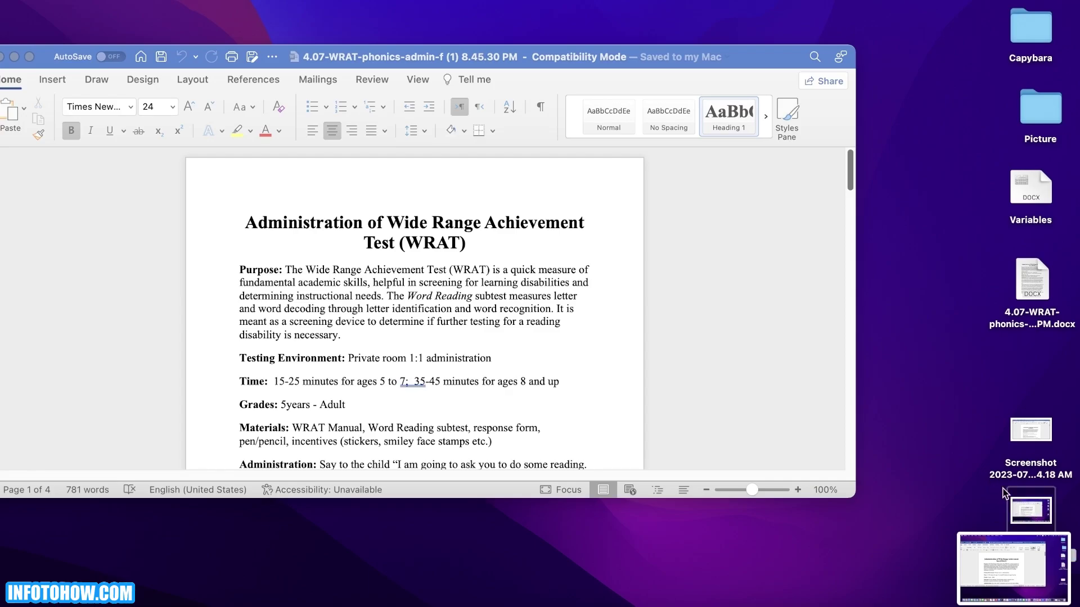
{"action": "double_click", "coordinate": [1024, 509]}
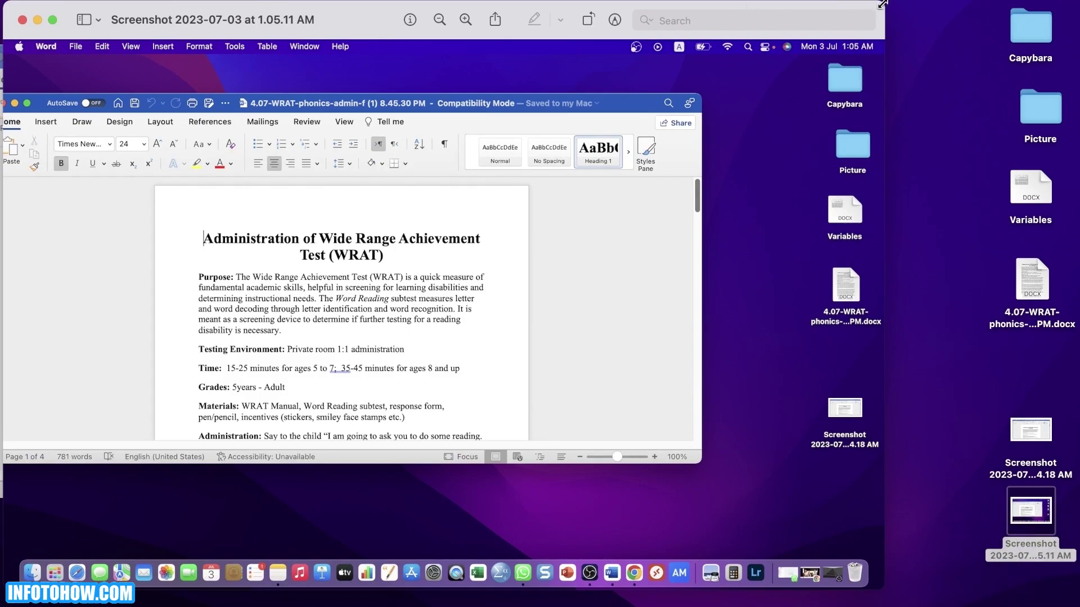
{"action": "double_click", "coordinate": [879, 12]}
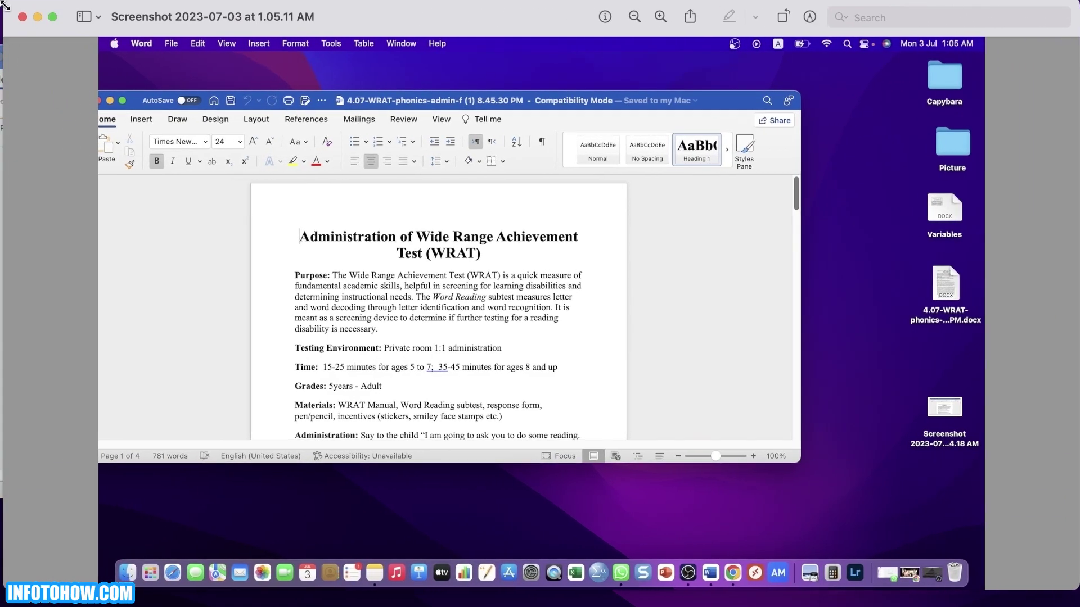
{"action": "key", "text": "super+shift+4"}
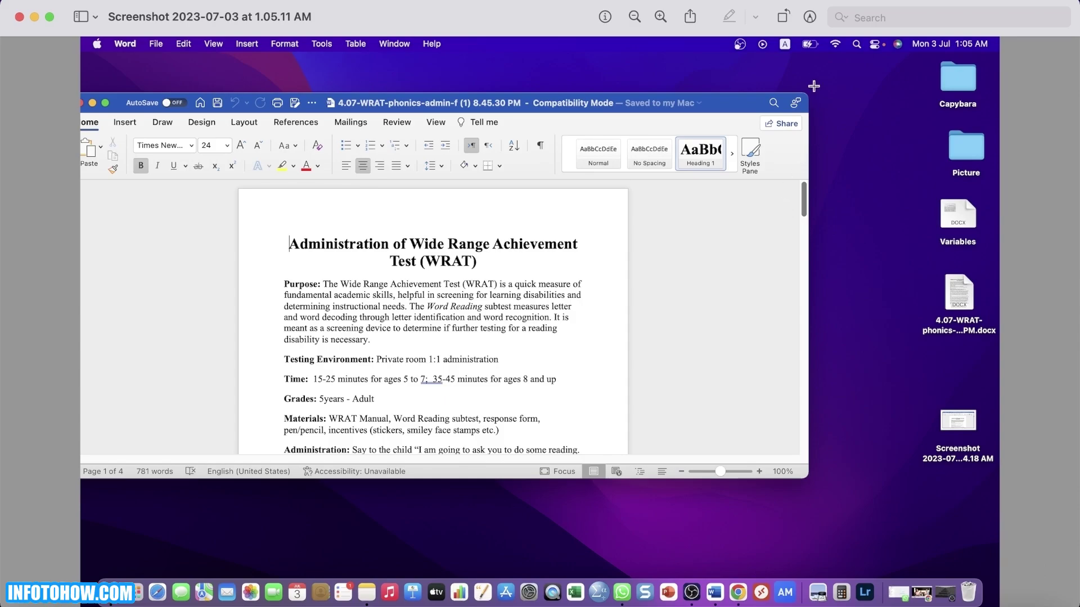
- Show the Markup toolbar and fit a rectangular selection tightly around the WRAT document page
{"action": "left_click", "coordinate": [810, 18]}
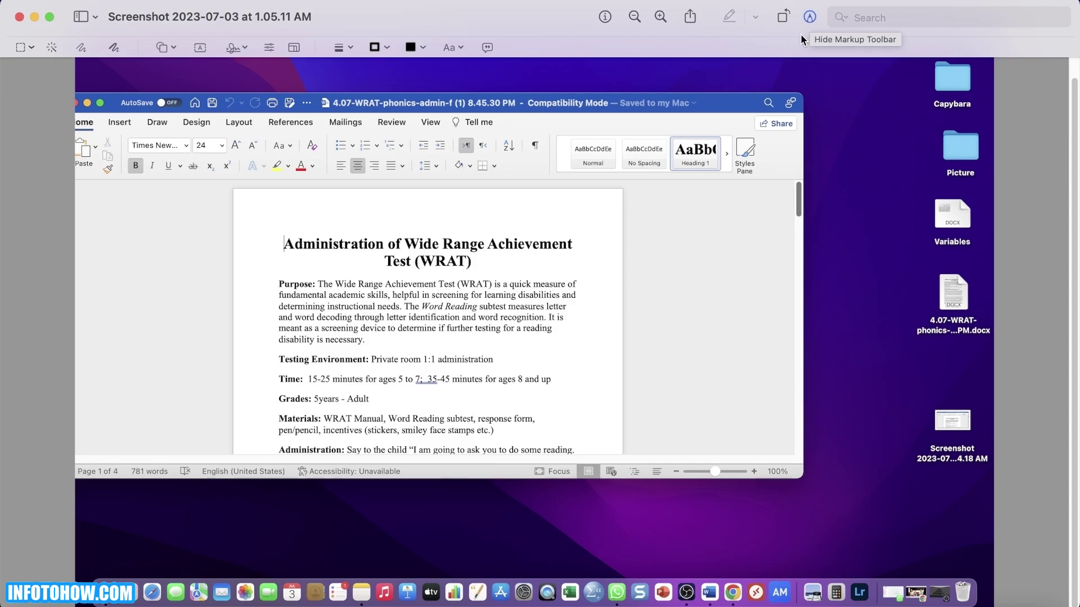
{"action": "left_click_drag", "start_coordinate": [82, 94], "coordinate": [809, 471]}
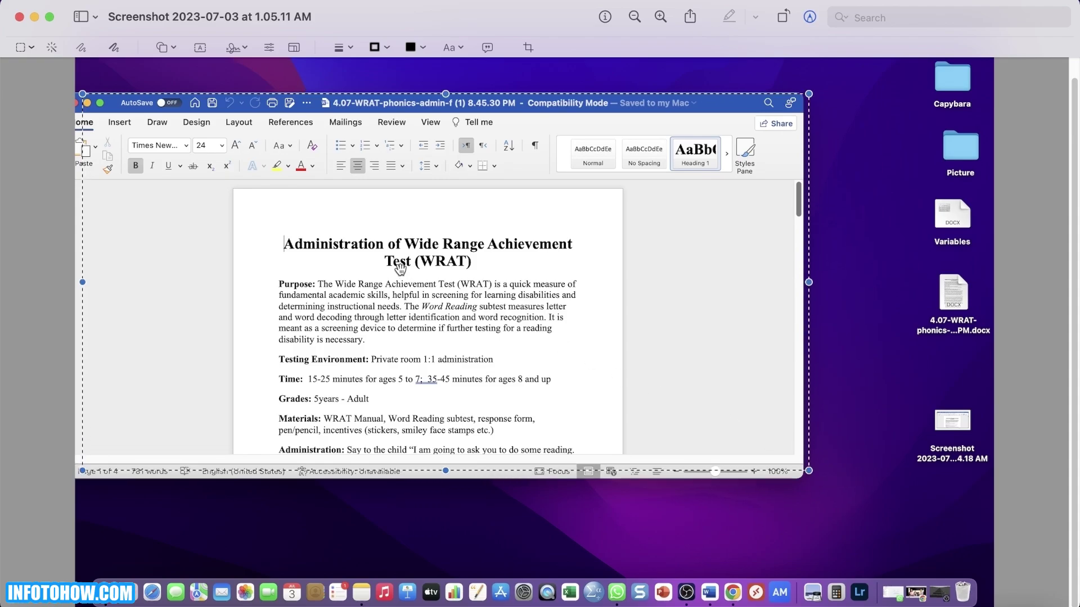
{"action": "left_click", "coordinate": [92, 70]}
{"action": "left_click_drag", "start_coordinate": [84, 68], "coordinate": [751, 539]}
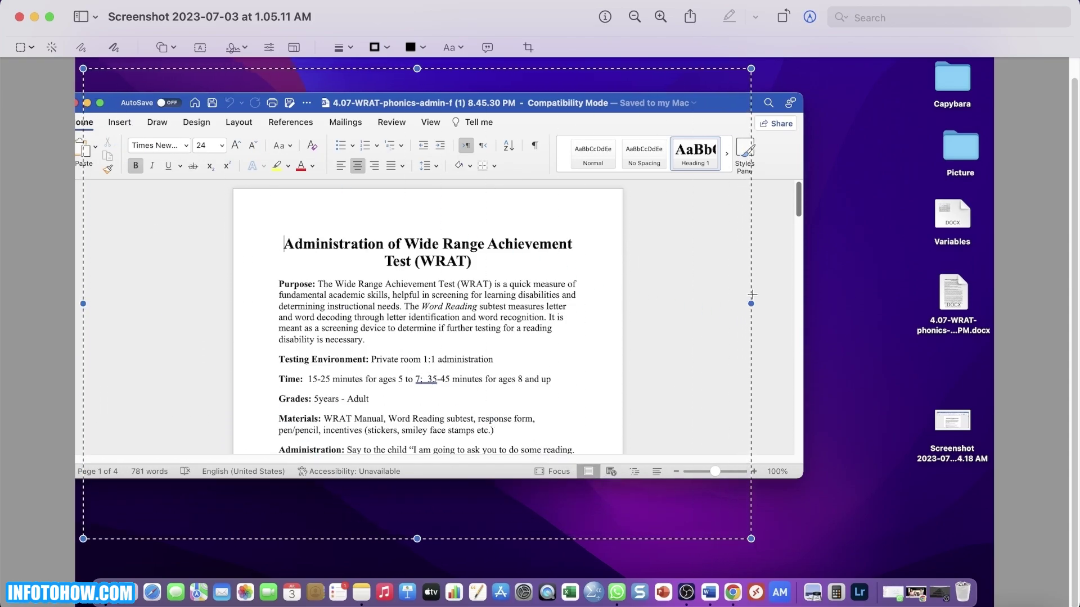
{"action": "left_click_drag", "start_coordinate": [751, 304], "coordinate": [790, 310]}
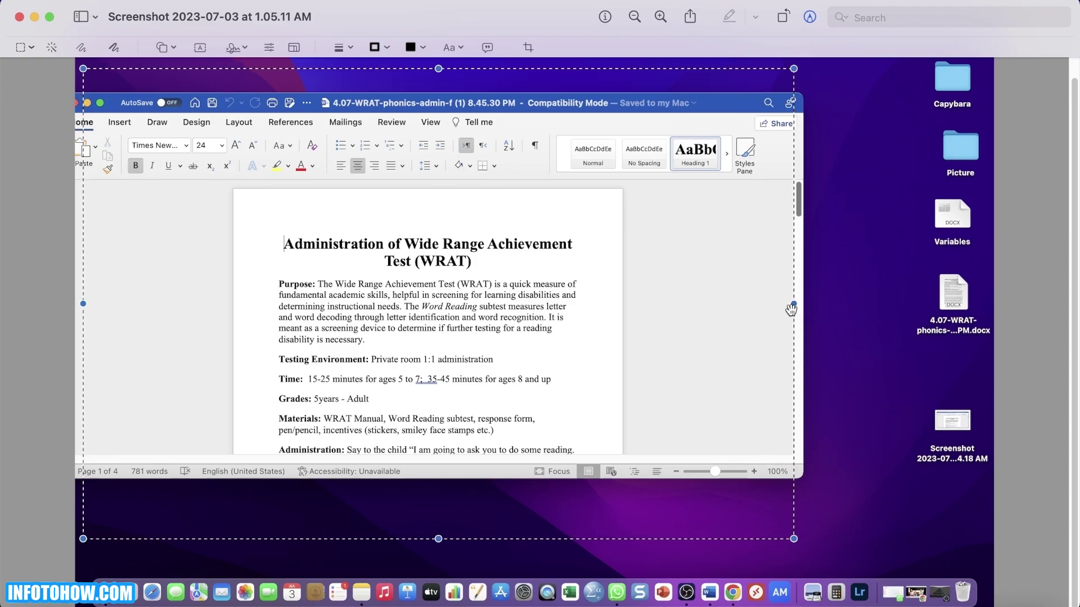
{"action": "left_click_drag", "start_coordinate": [795, 314], "coordinate": [621, 265]}
{"action": "left_click_drag", "start_coordinate": [350, 68], "coordinate": [352, 195]}
{"action": "left_click_drag", "start_coordinate": [83, 366], "coordinate": [236, 367]}
{"action": "left_click_drag", "start_coordinate": [428, 538], "coordinate": [428, 460]}
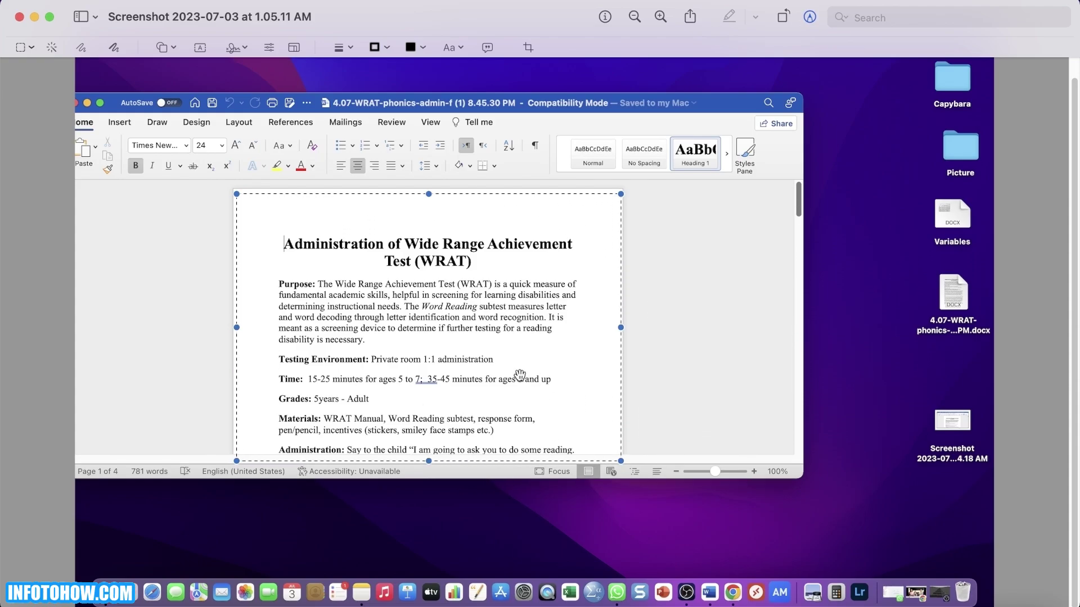
{"action": "left_click_drag", "start_coordinate": [543, 233], "coordinate": [478, 229]}
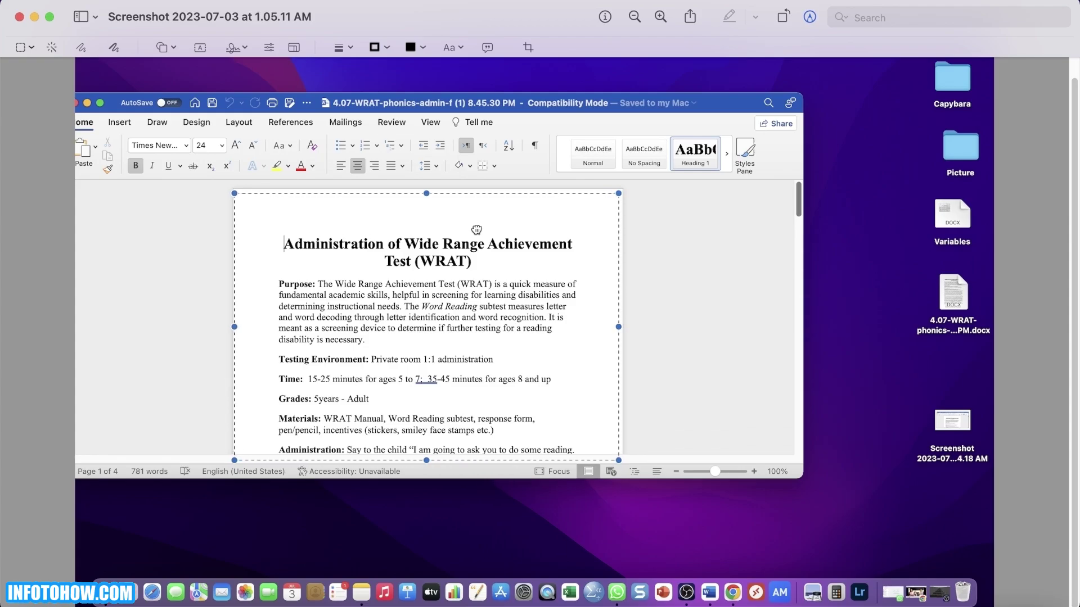
- Crop to the page, crop again to the Purpose-to-Administration paragraphs, then close the screenshot
{"action": "left_click", "coordinate": [530, 49]}
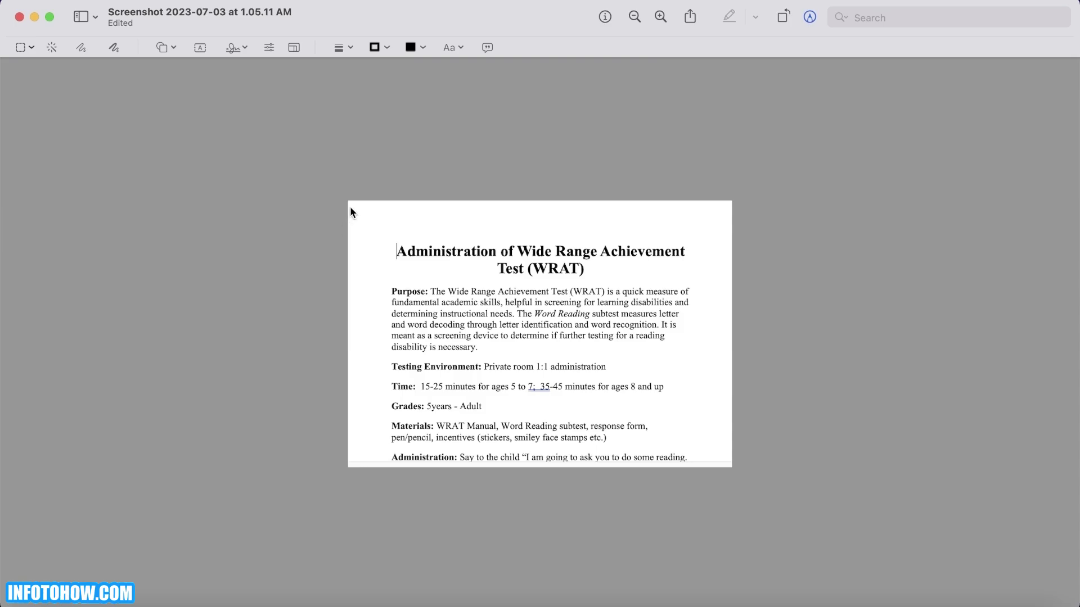
{"action": "left_click_drag", "start_coordinate": [357, 211], "coordinate": [711, 452]}
{"action": "left_click_drag", "start_coordinate": [535, 211], "coordinate": [532, 277]}
{"action": "left_click_drag", "start_coordinate": [534, 451], "coordinate": [539, 469]}
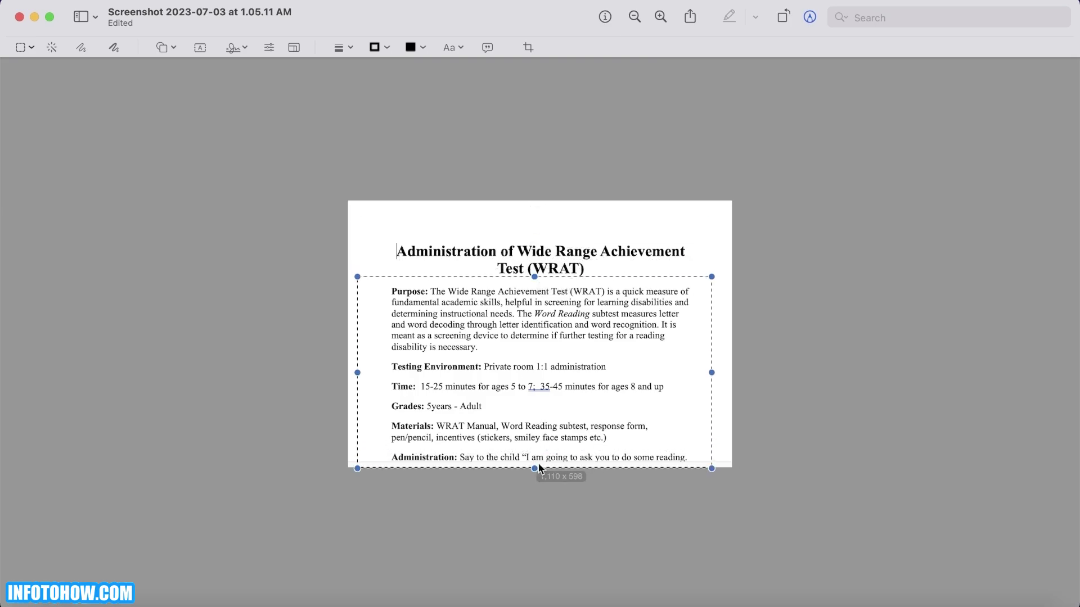
{"action": "left_click_drag", "start_coordinate": [712, 373], "coordinate": [731, 373]}
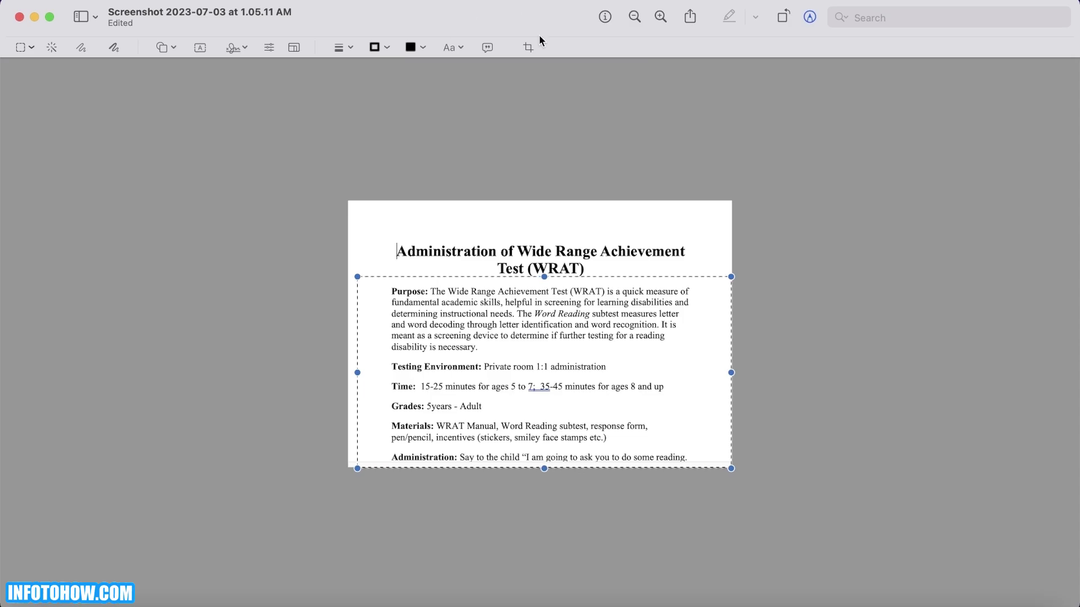
{"action": "left_click", "coordinate": [532, 47]}
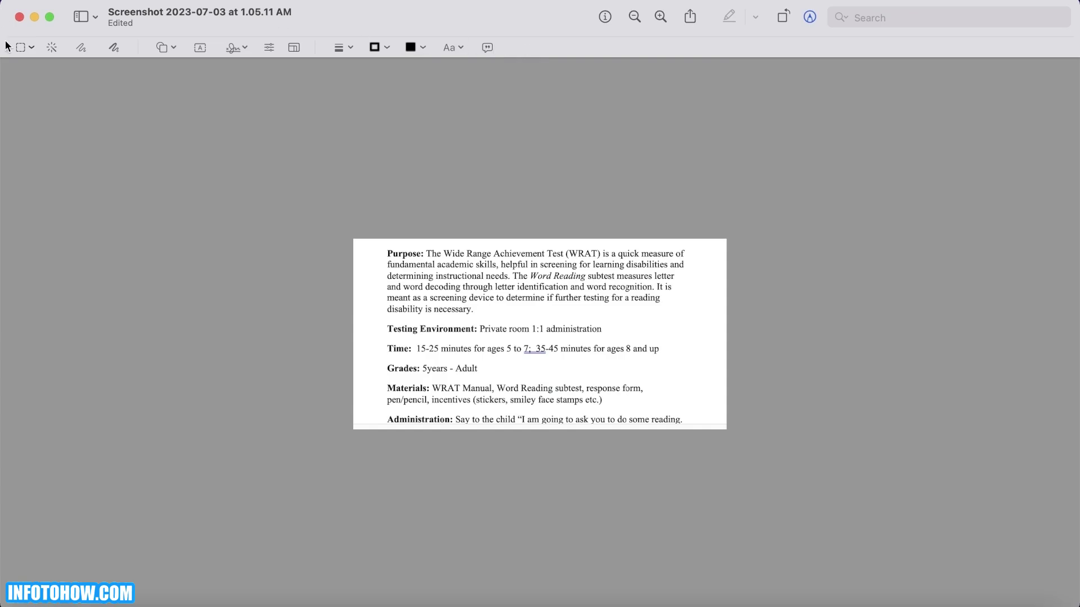
{"action": "left_click", "coordinate": [19, 17]}
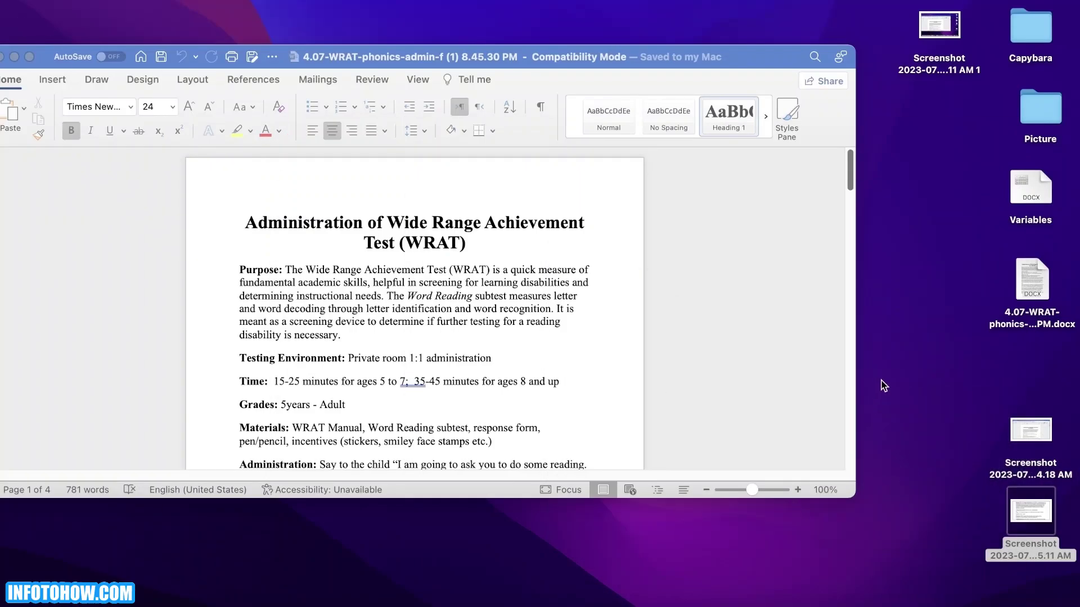
{"action": "left_click", "coordinate": [764, 339]}
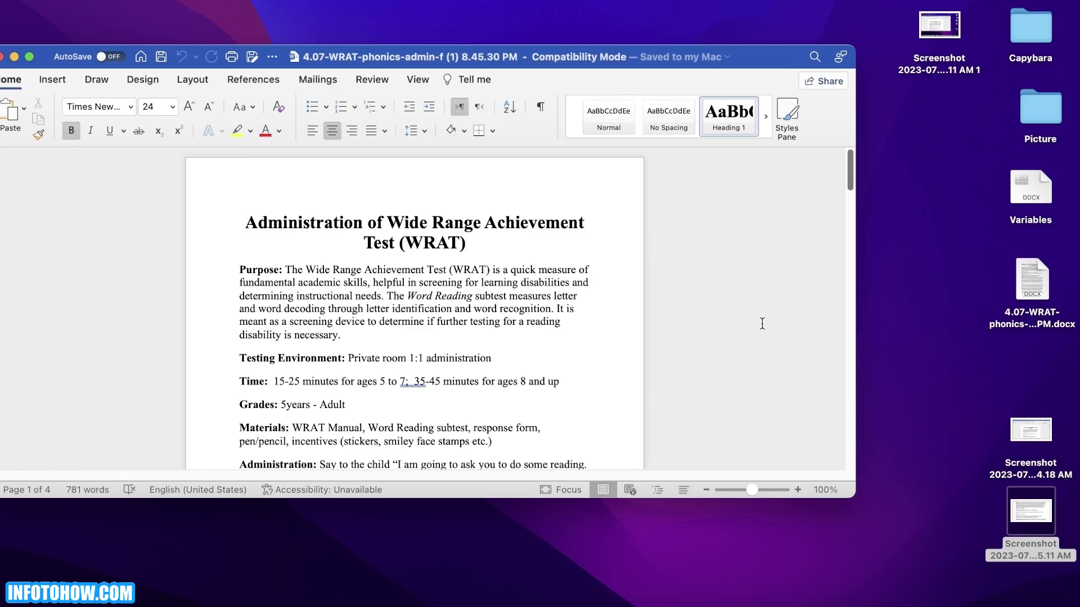
- Narrow the Word window from its right edge and move it higher up
{"action": "left_click_drag", "start_coordinate": [859, 217], "coordinate": [692, 217]}
{"action": "left_click_drag", "start_coordinate": [526, 57], "coordinate": [518, 28]}
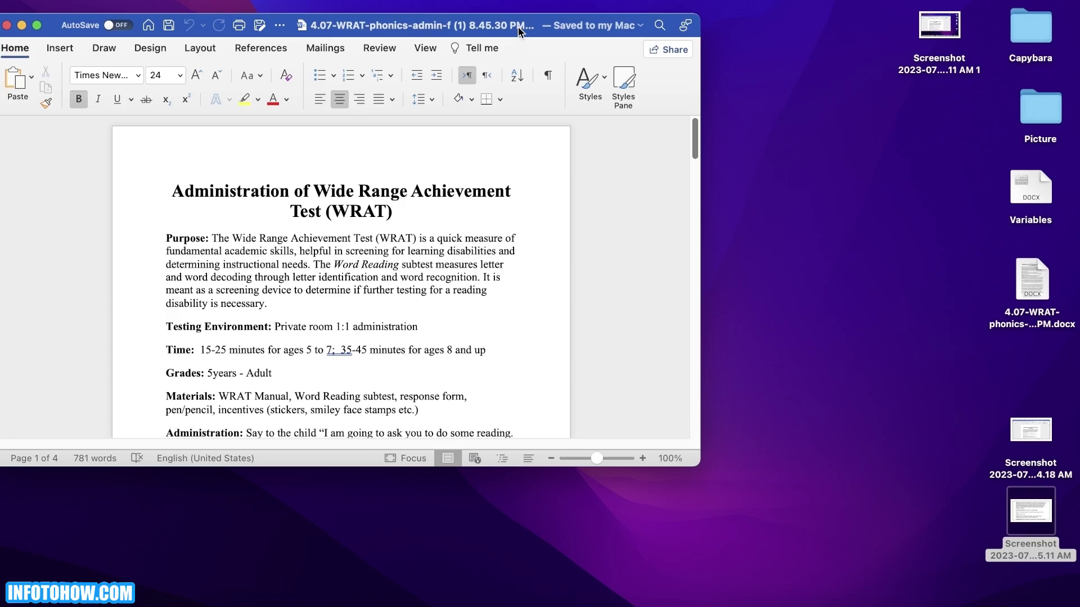
- Capture a rectangular area over the Word page with Shift+Command+4 and open it for markup
{"action": "key", "text": "super+shift+4"}
{"action": "left_click_drag", "start_coordinate": [114, 129], "coordinate": [570, 438]}
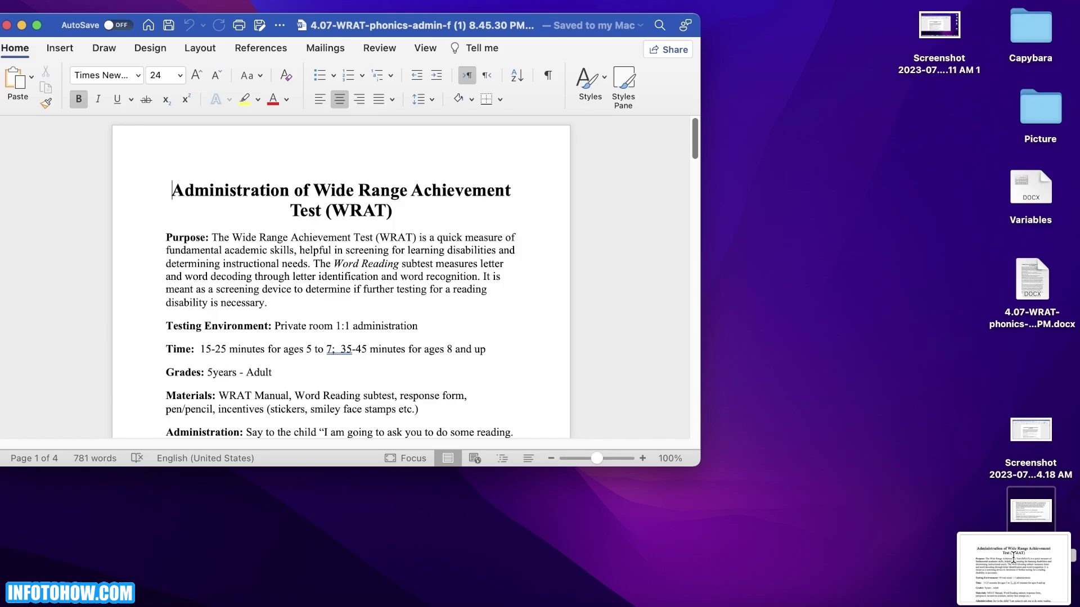
{"action": "left_click", "coordinate": [1013, 557]}
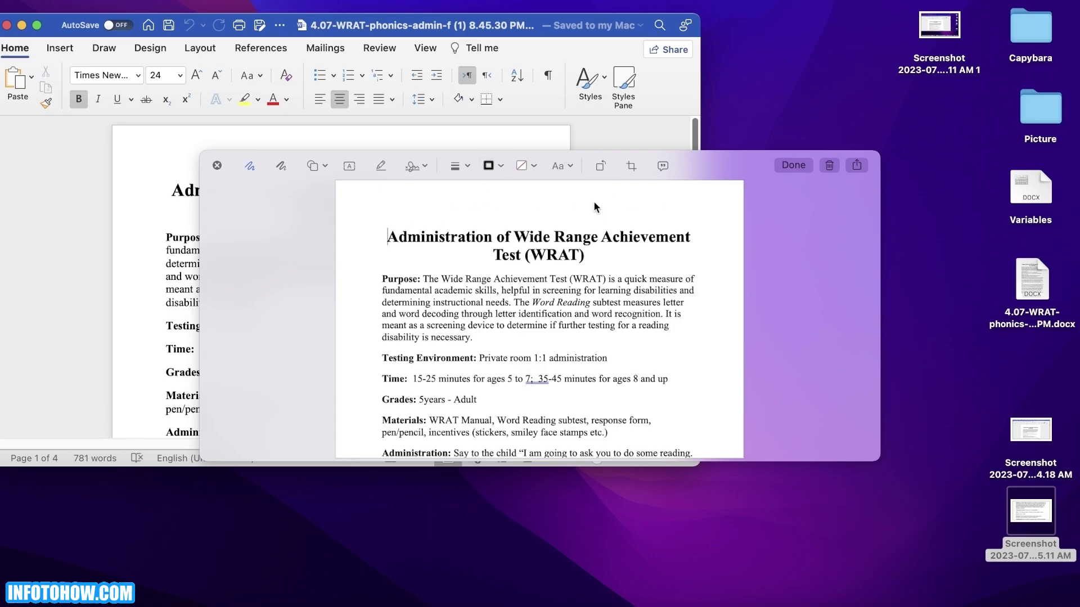
- Finish the capture with Crop and Done, then open the new 7.39 AM screenshot
{"action": "left_click", "coordinate": [631, 167]}
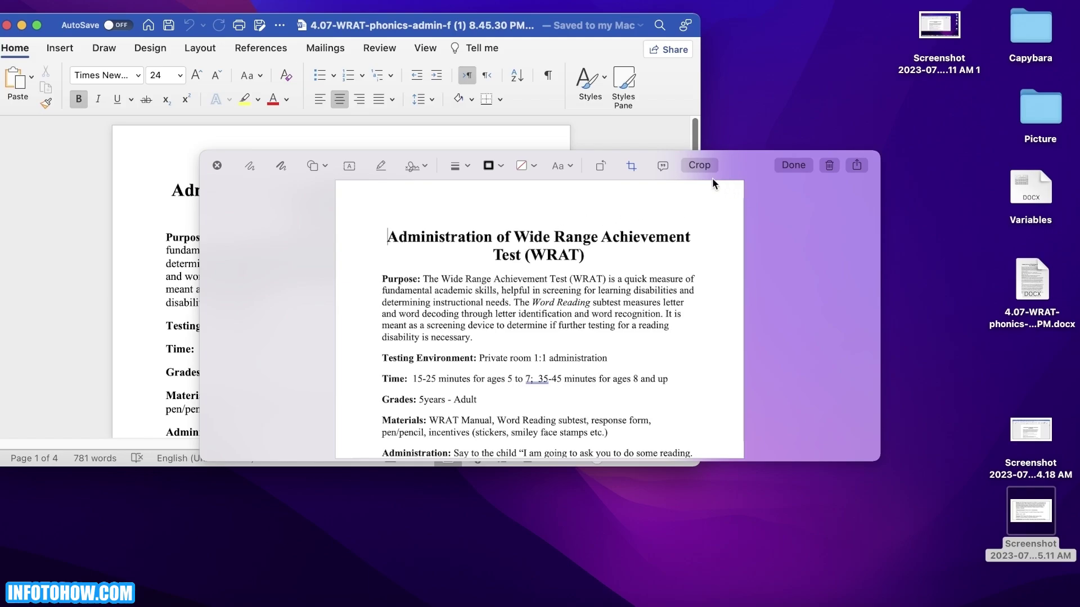
{"action": "left_click", "coordinate": [795, 167]}
{"action": "double_click", "coordinate": [935, 103]}
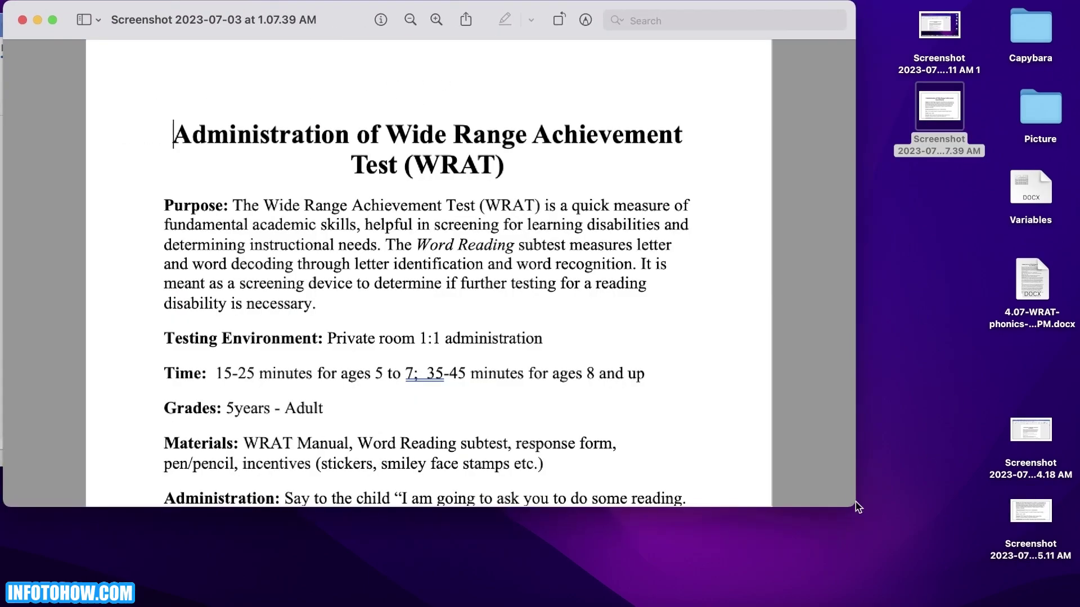
- Crop the 7.39 AM screenshot to the title and Purpose paragraph, then close it
{"action": "key", "text": "super+plus"}
{"action": "left_click", "coordinate": [584, 21]}
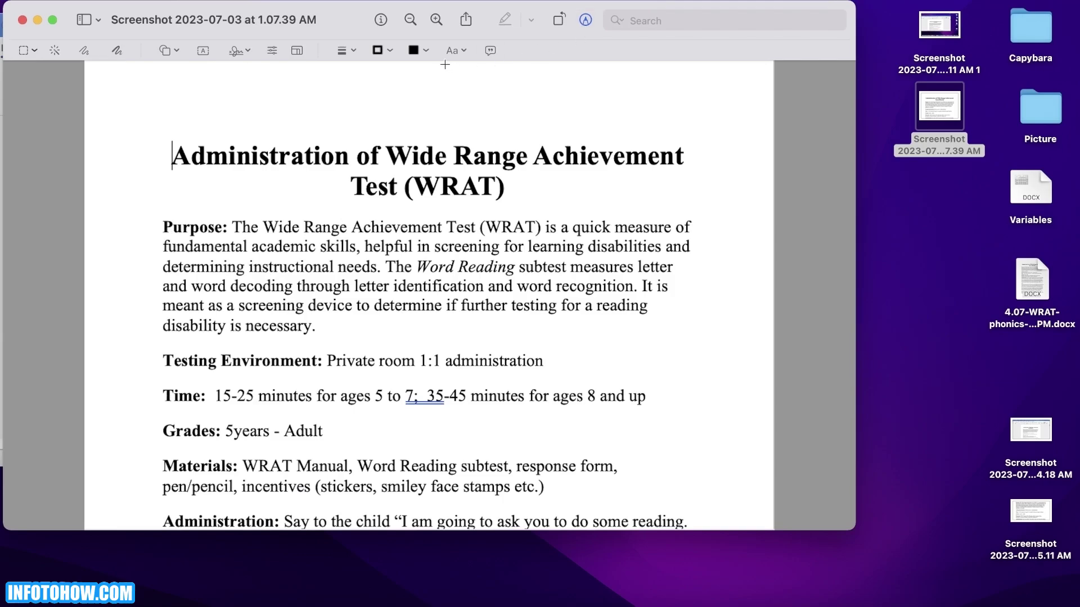
{"action": "left_click_drag", "start_coordinate": [153, 118], "coordinate": [712, 343]}
{"action": "left_click", "coordinate": [531, 50]}
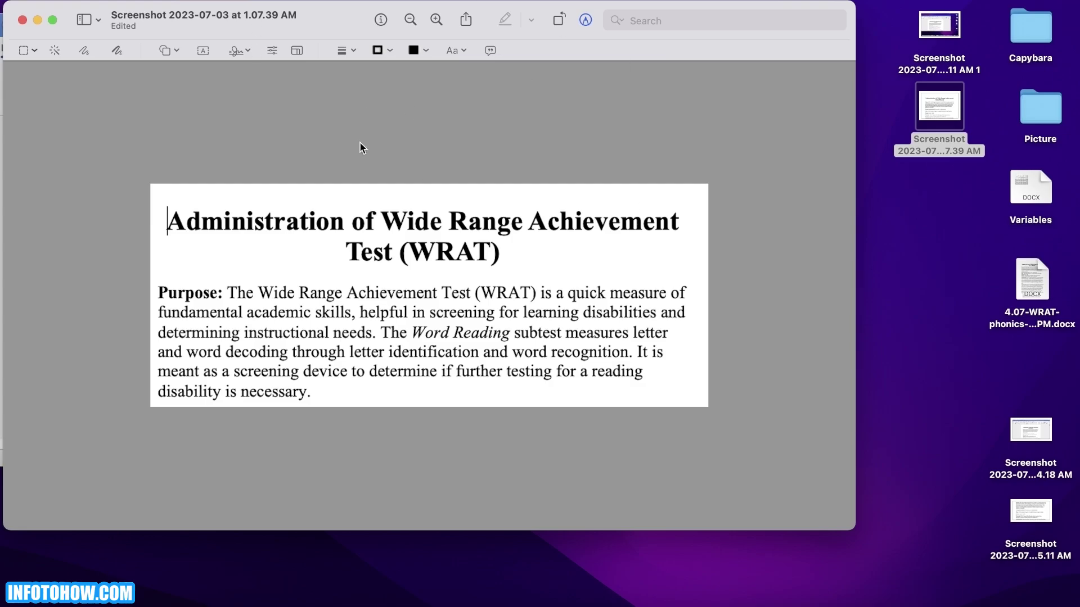
{"action": "left_click", "coordinate": [22, 20]}
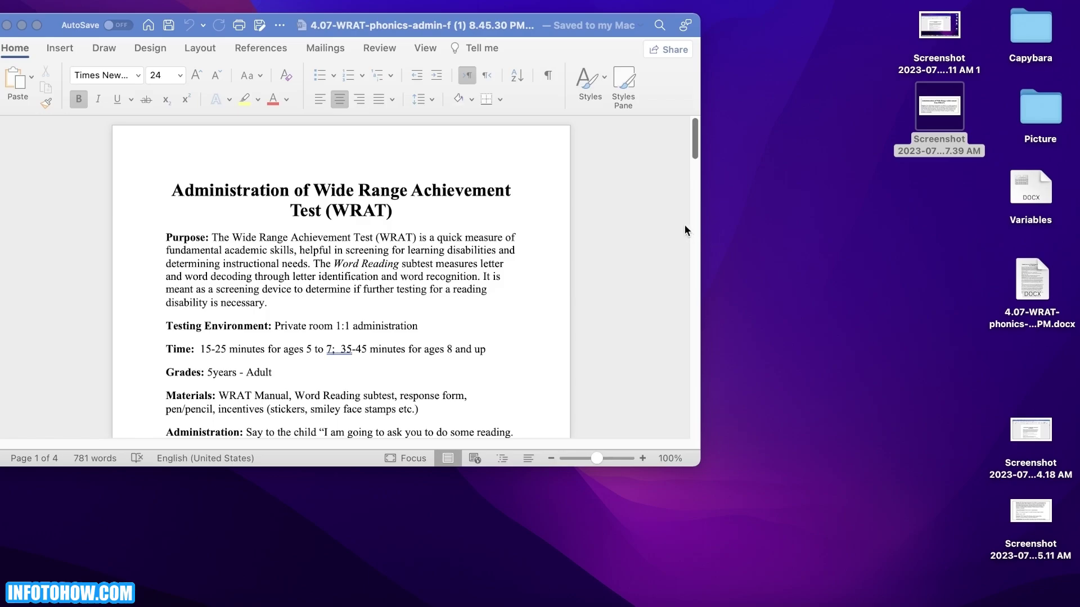
- Open the 1.05.11 AM 1 screenshot enlarged and bring up its image size settings (50.8 × 31.75 cm)
{"action": "left_click", "coordinate": [641, 29]}
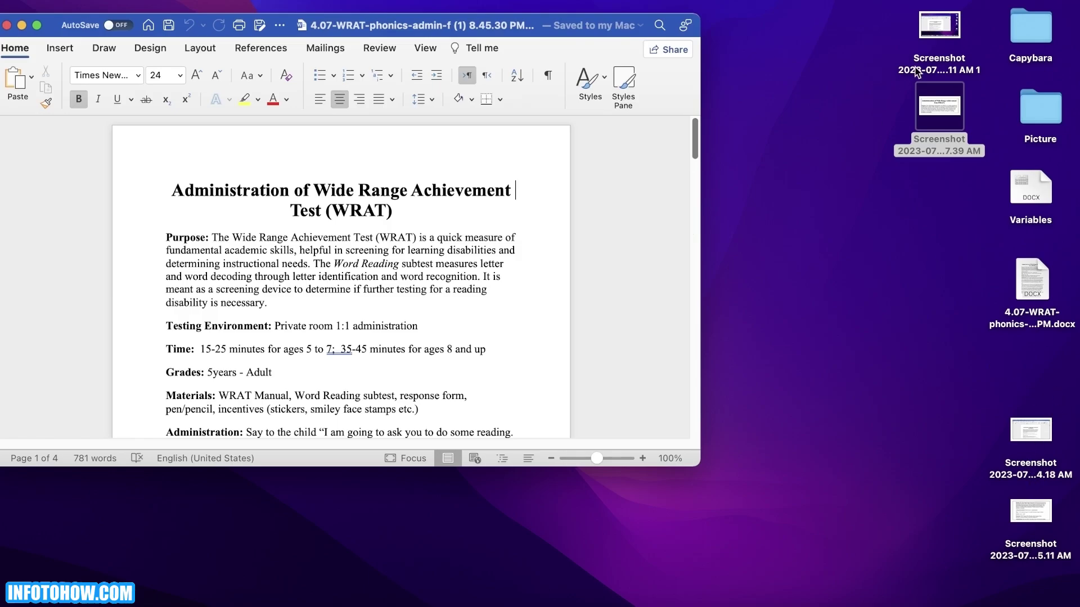
{"action": "left_click", "coordinate": [922, 27]}
{"action": "double_click", "coordinate": [922, 27]}
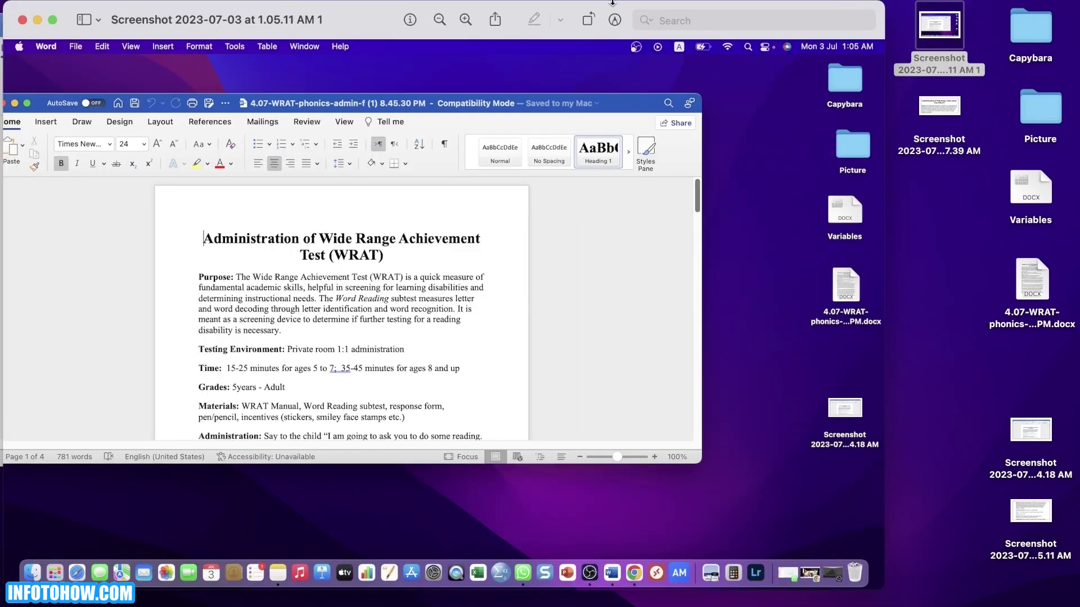
{"action": "double_click", "coordinate": [364, 16]}
{"action": "left_click_drag", "start_coordinate": [364, 15], "coordinate": [341, 15]}
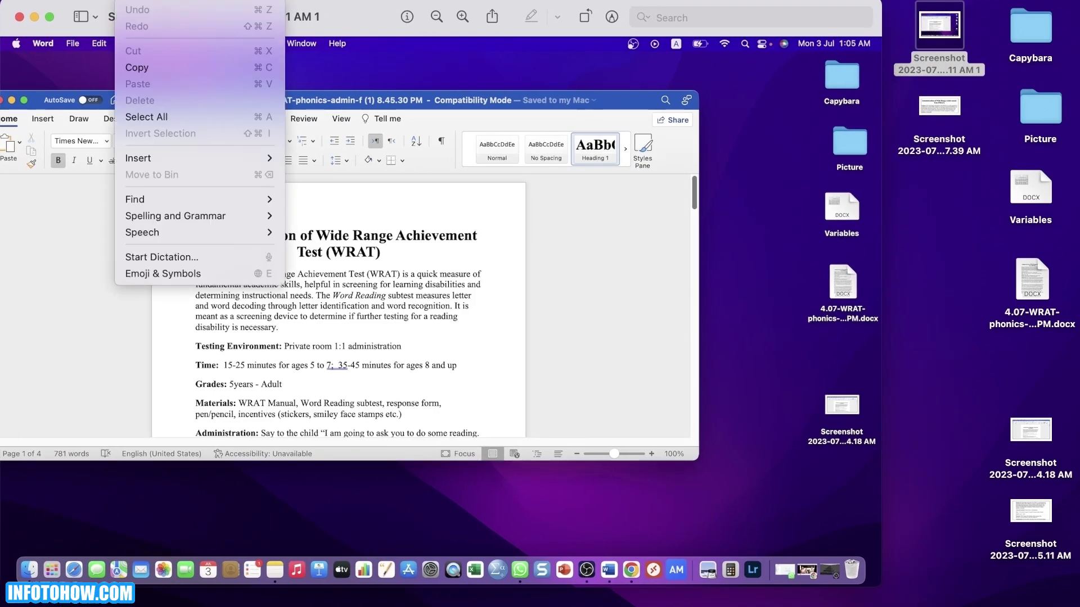
{"action": "key", "text": "Right"}
{"action": "key", "text": "Right"}
{"action": "key", "text": "Right"}
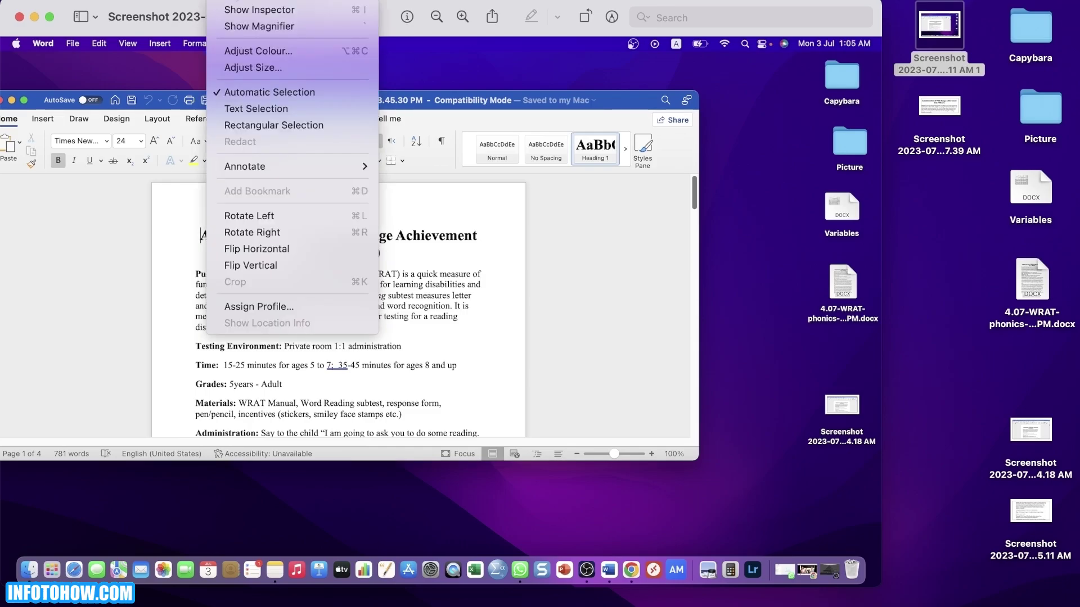
{"action": "left_click", "coordinate": [260, 67]}
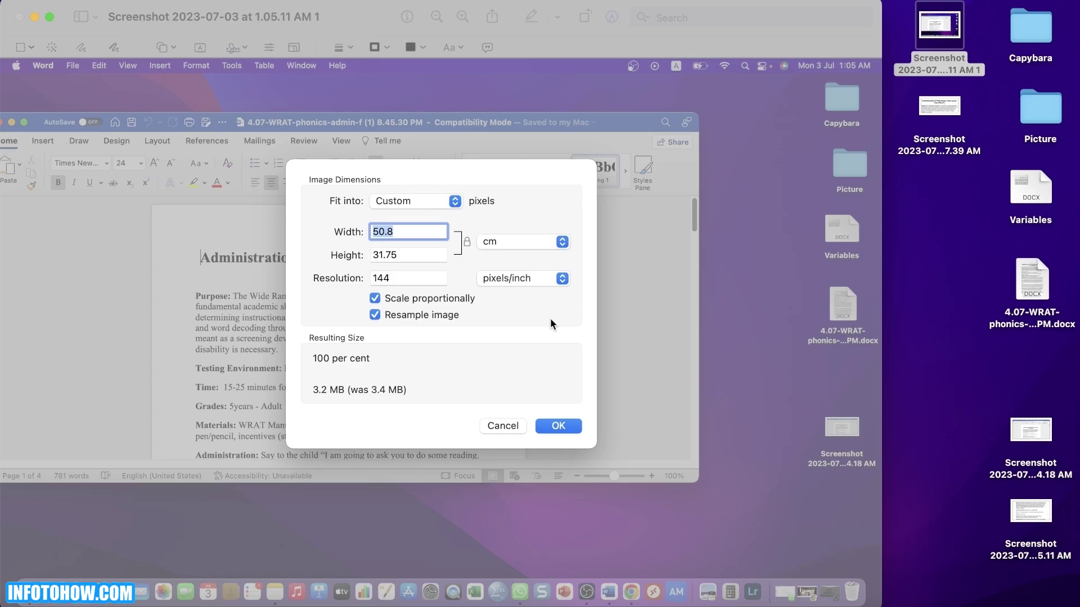
- Resize the 1.05.11 AM 1 screenshot to fit 1024 × 1024 pixels using the Custom size
{"action": "left_click", "coordinate": [453, 202]}
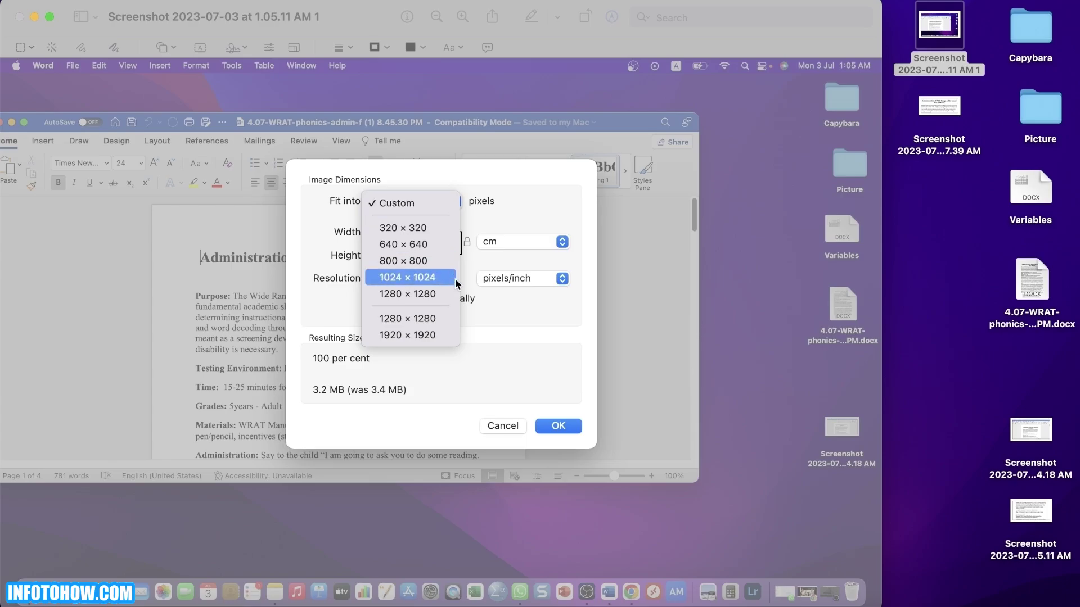
{"action": "left_click", "coordinate": [492, 424]}
{"action": "left_click", "coordinate": [545, 430]}
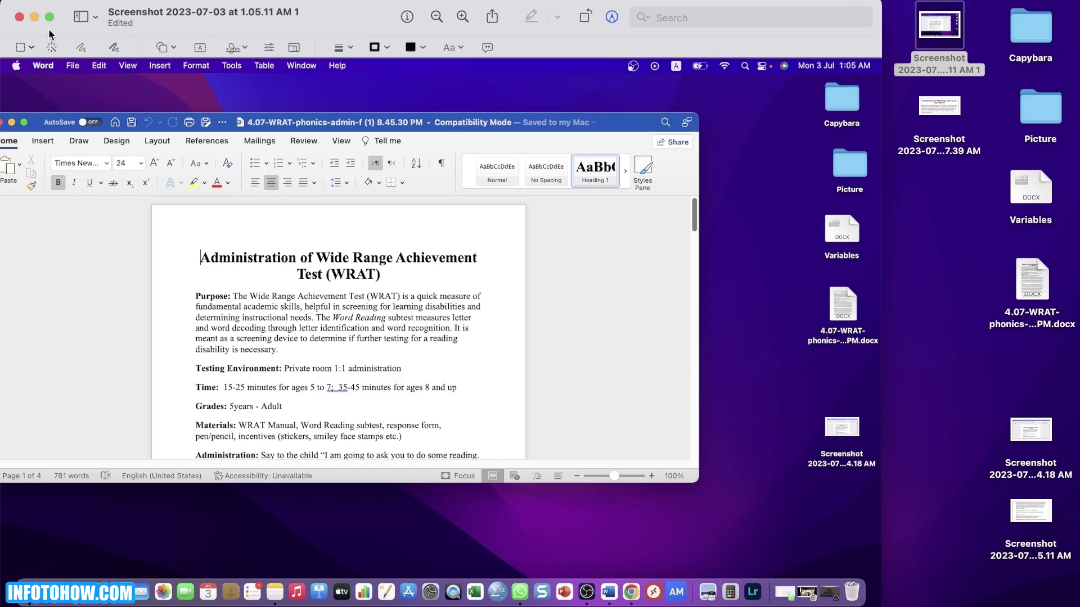
- Close the edited 1.05.11 AM 1 screenshot window and quit Preview
{"action": "left_click", "coordinate": [26, 43]}
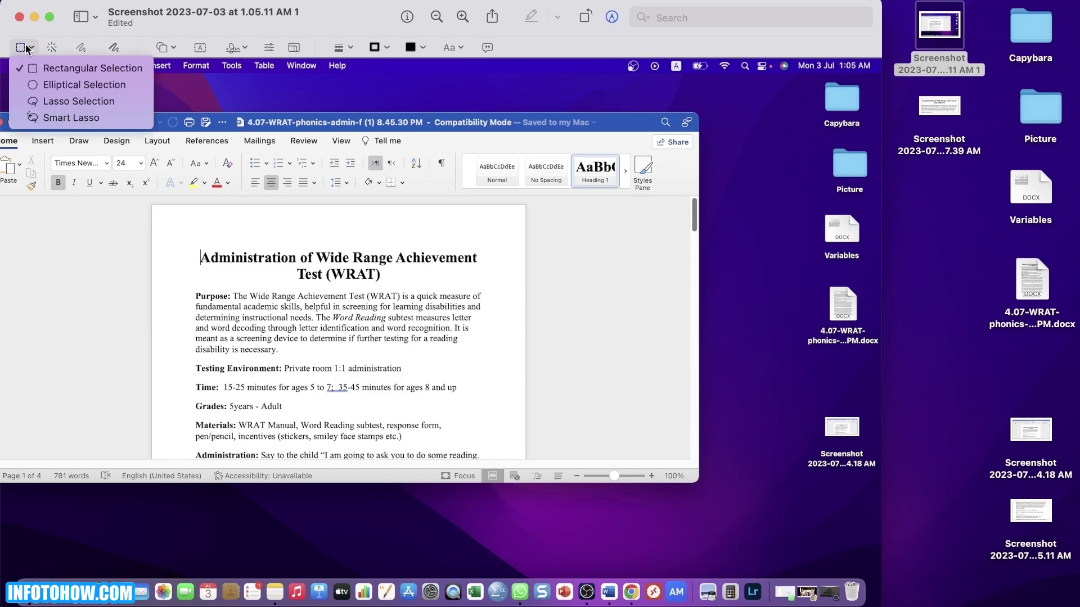
{"action": "left_click", "coordinate": [26, 45]}
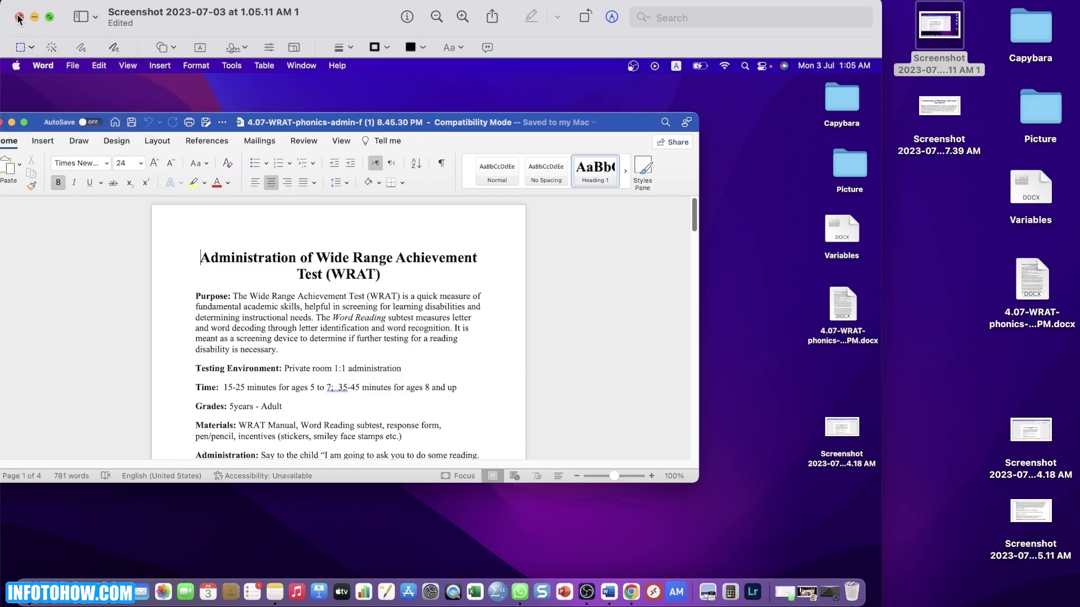
{"action": "left_click", "coordinate": [26, 44]}
{"action": "left_click", "coordinate": [23, 21]}
{"action": "left_click", "coordinate": [23, 21]}
- Reopen the 1.05.11 AM 1 screenshot in a full-width window and show Markup's selection shapes
{"action": "double_click", "coordinate": [927, 36]}
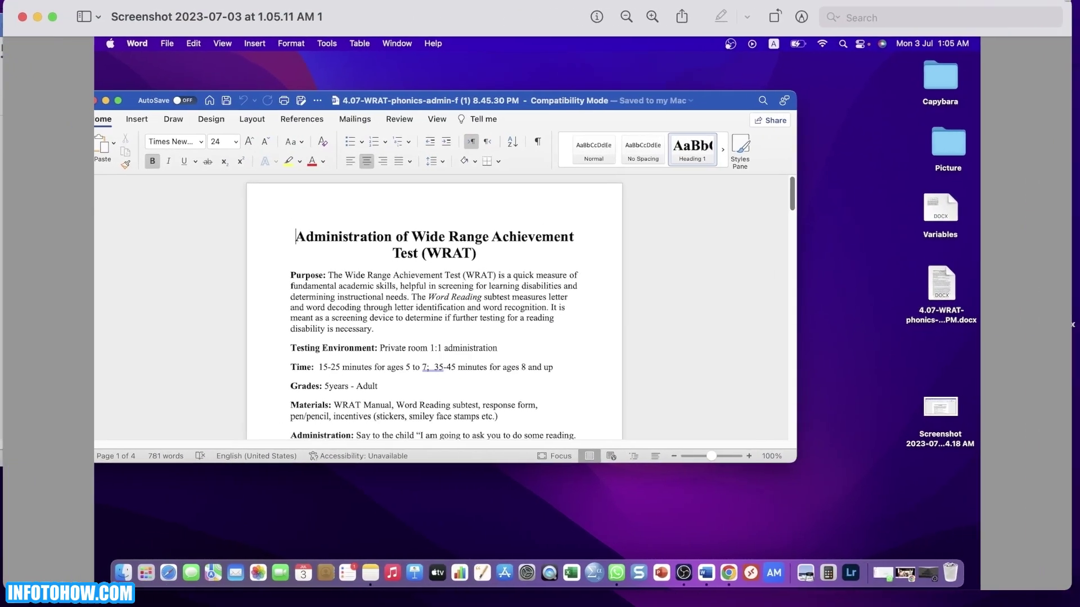
{"action": "left_click_drag", "start_coordinate": [883, 3], "coordinate": [1074, 2]}
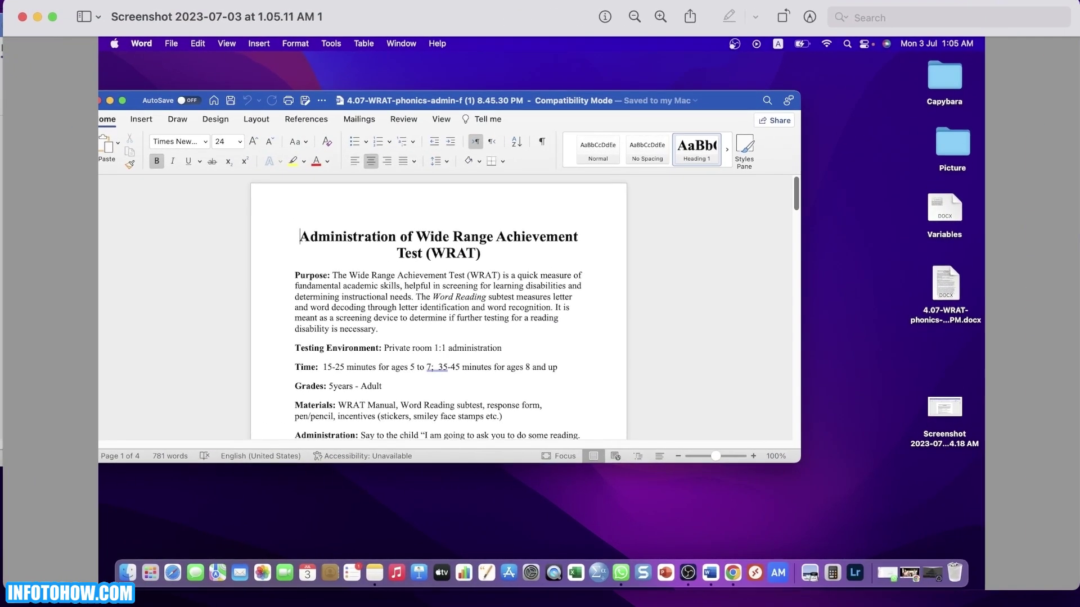
{"action": "left_click", "coordinate": [810, 17]}
{"action": "left_click", "coordinate": [24, 49]}
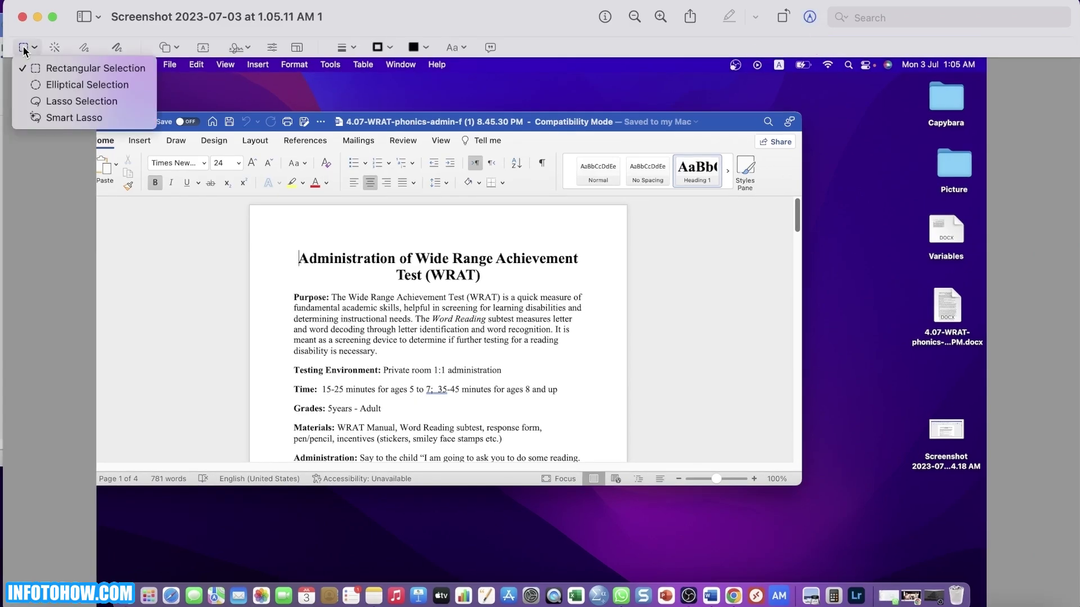
- Crop the screenshot to an elliptical selection drawn around the document page
{"action": "left_click", "coordinate": [39, 83]}
{"action": "mouse_move", "coordinate": [245, 134]}
{"action": "left_mouse_down"}
{"action": "mouse_move", "coordinate": [698, 549]}
{"action": "mouse_move", "coordinate": [718, 549]}
{"action": "left_mouse_up"}
{"action": "left_click", "coordinate": [526, 49]}
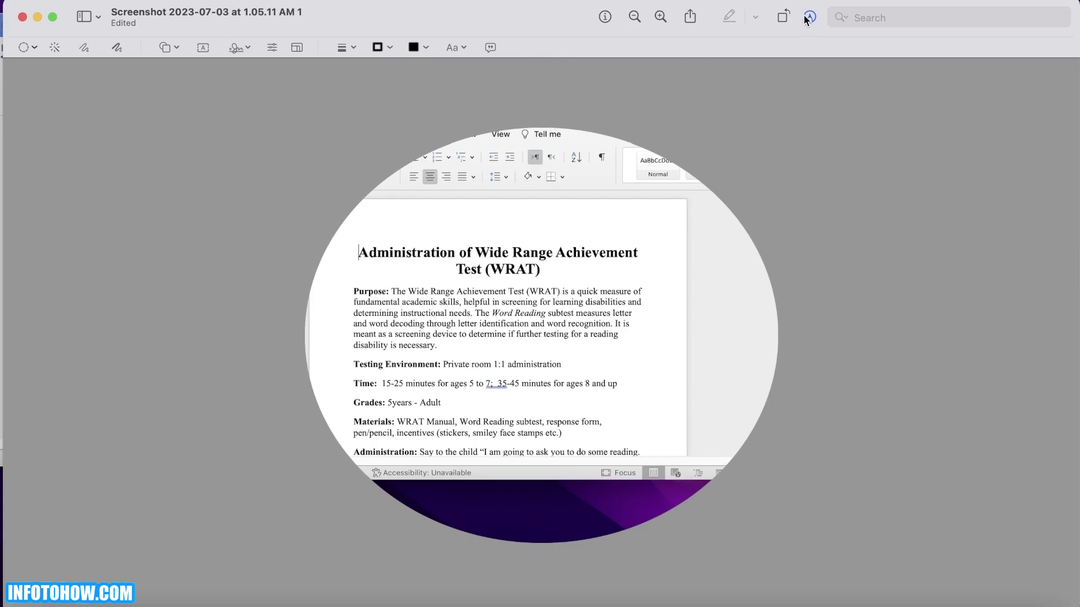
- Crop the image further to a Smart Lasso outline traced around the page
{"action": "left_click", "coordinate": [19, 44]}
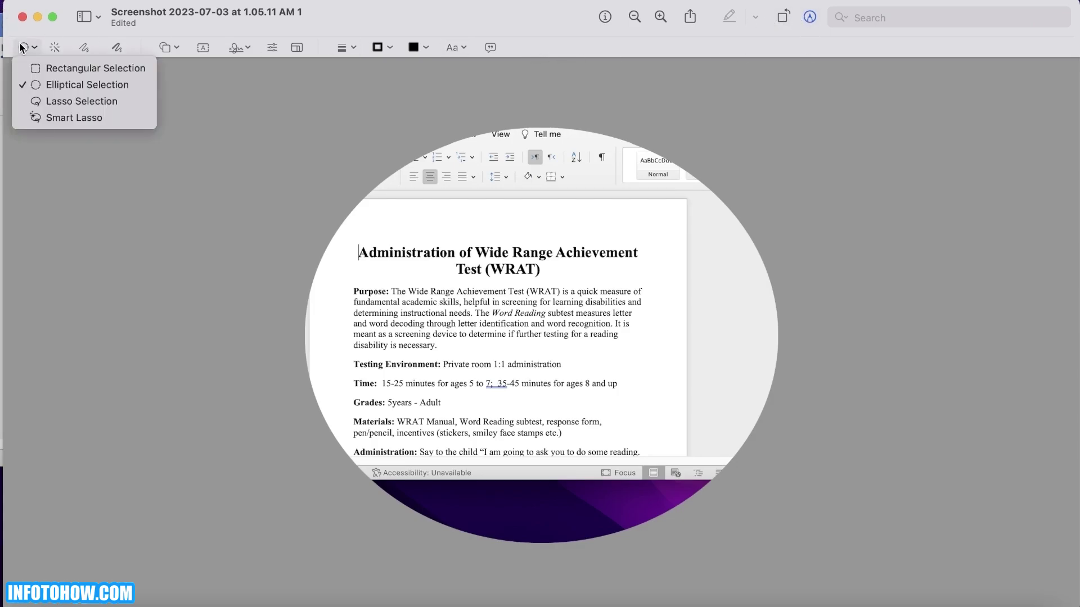
{"action": "left_click", "coordinate": [73, 117]}
{"action": "mouse_move", "coordinate": [447, 251]}
{"action": "left_mouse_down"}
{"action": "mouse_move", "coordinate": [611, 349]}
{"action": "mouse_move", "coordinate": [467, 456]}
{"action": "mouse_move", "coordinate": [444, 245]}
{"action": "mouse_move", "coordinate": [456, 250]}
{"action": "left_mouse_up"}
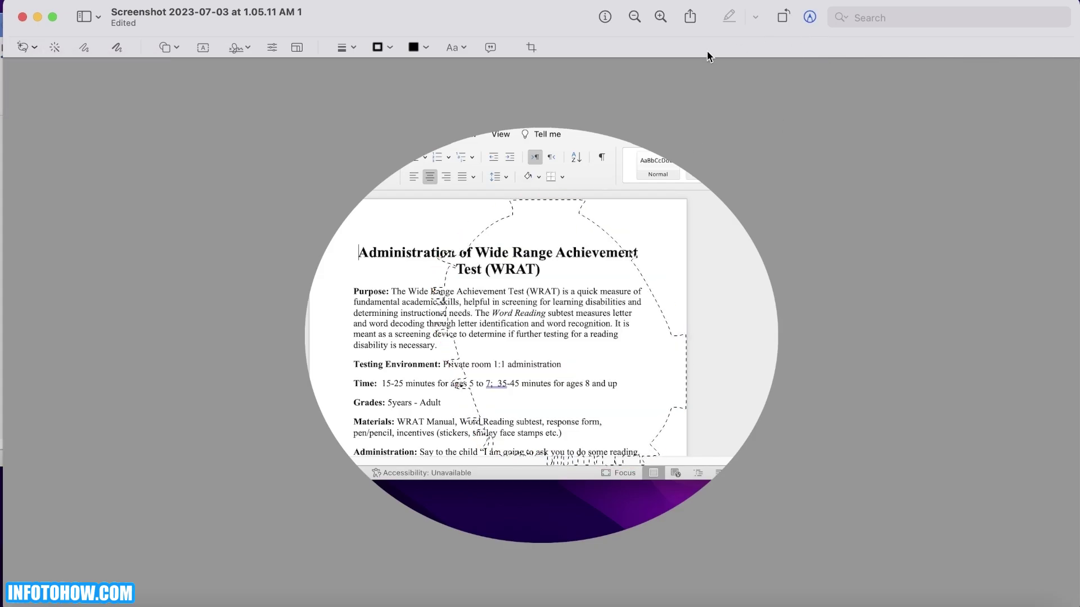
{"action": "left_click", "coordinate": [528, 46]}
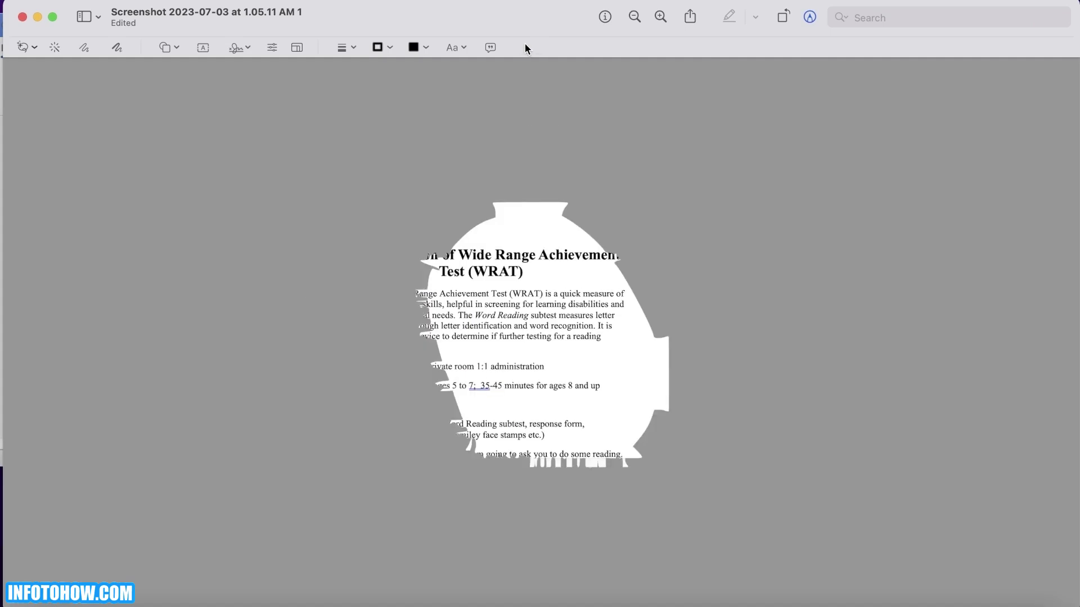